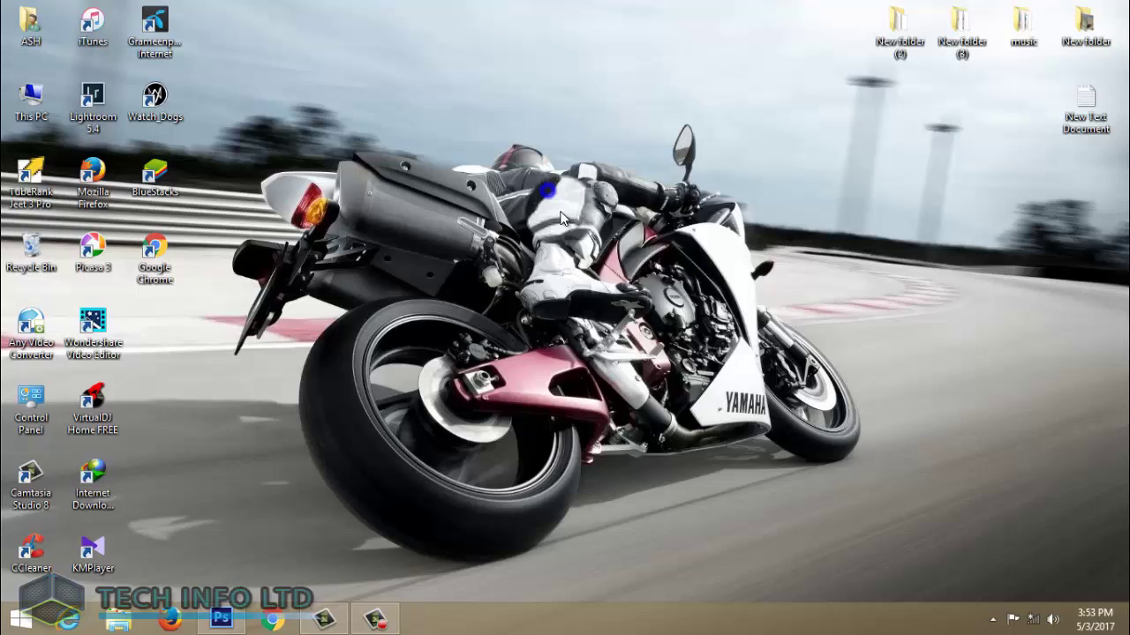
- Refresh the desktop four times from its right-click menu
right_click(541, 181)
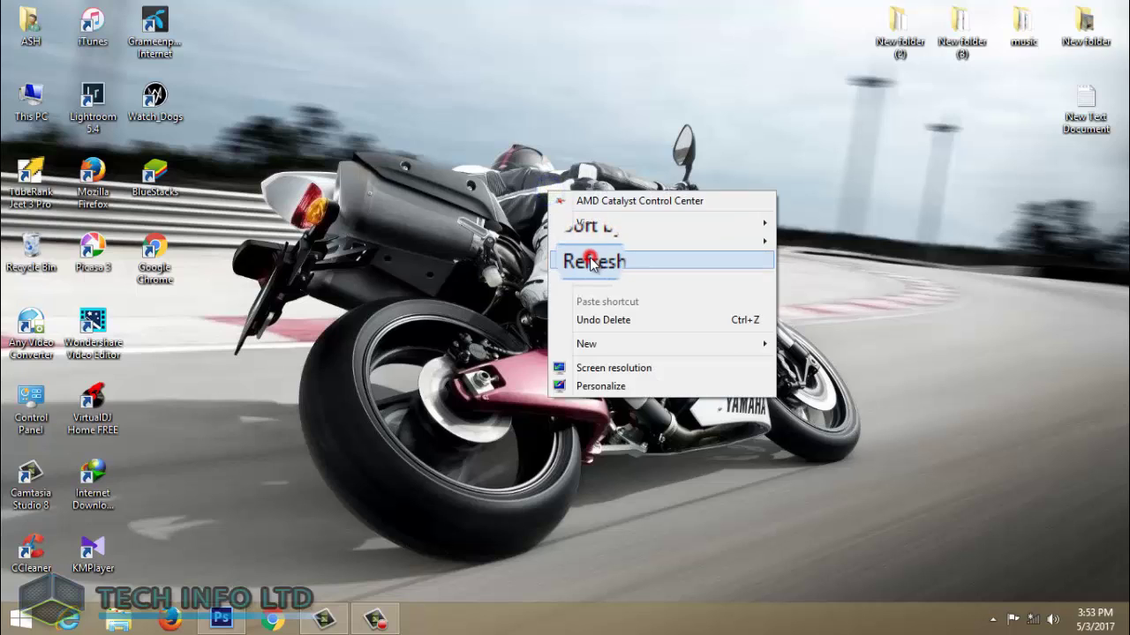
click(574, 258)
right_click(559, 173)
click(587, 234)
right_click(576, 152)
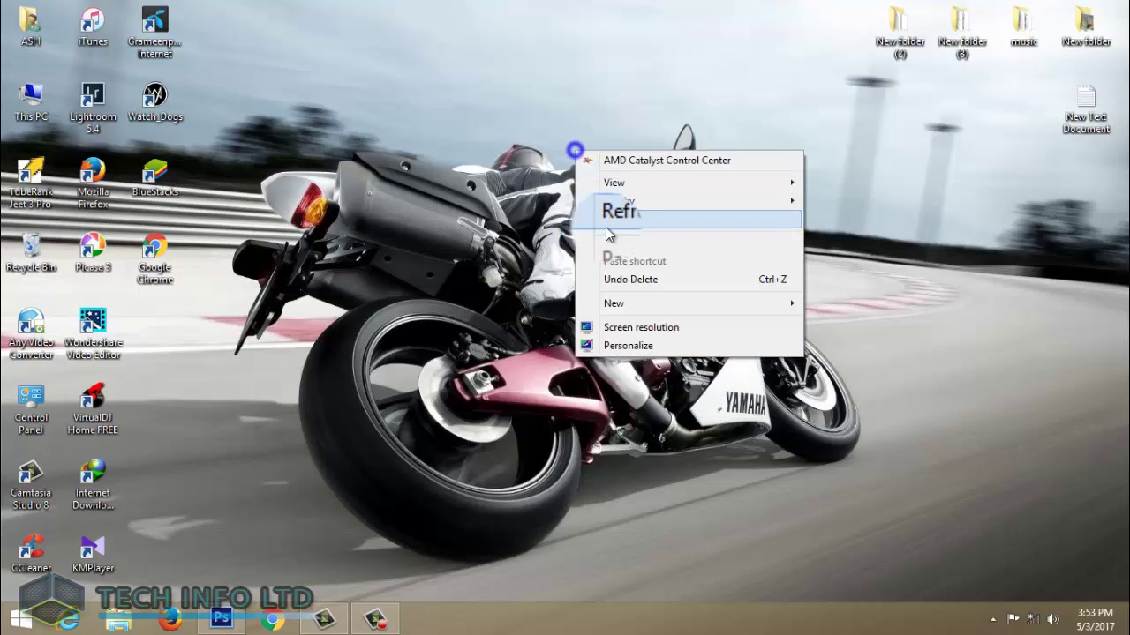
click(613, 230)
right_click(562, 136)
click(593, 221)
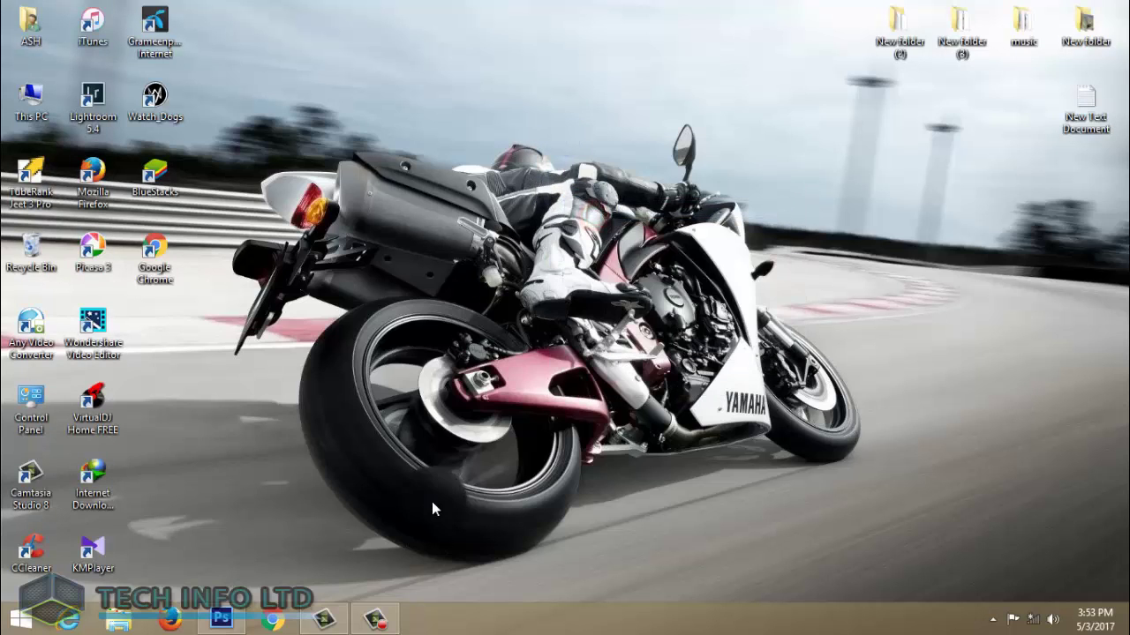
- Bring Photoshop back and convert the locked Background into editable Layer 0
click(221, 619)
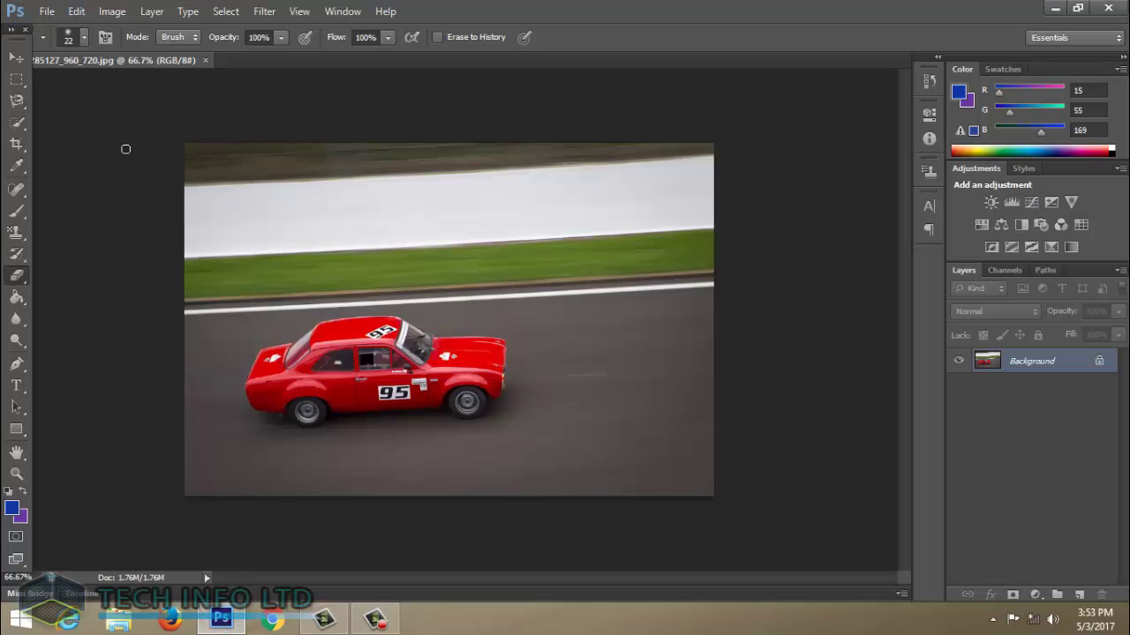
double_click(1099, 361)
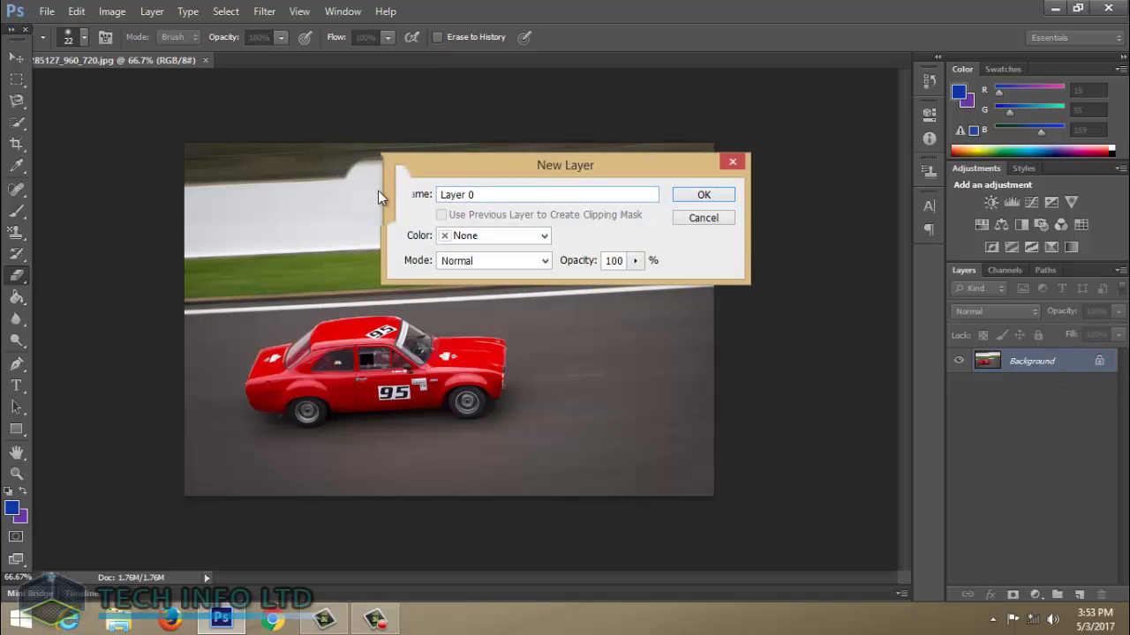
click(705, 198)
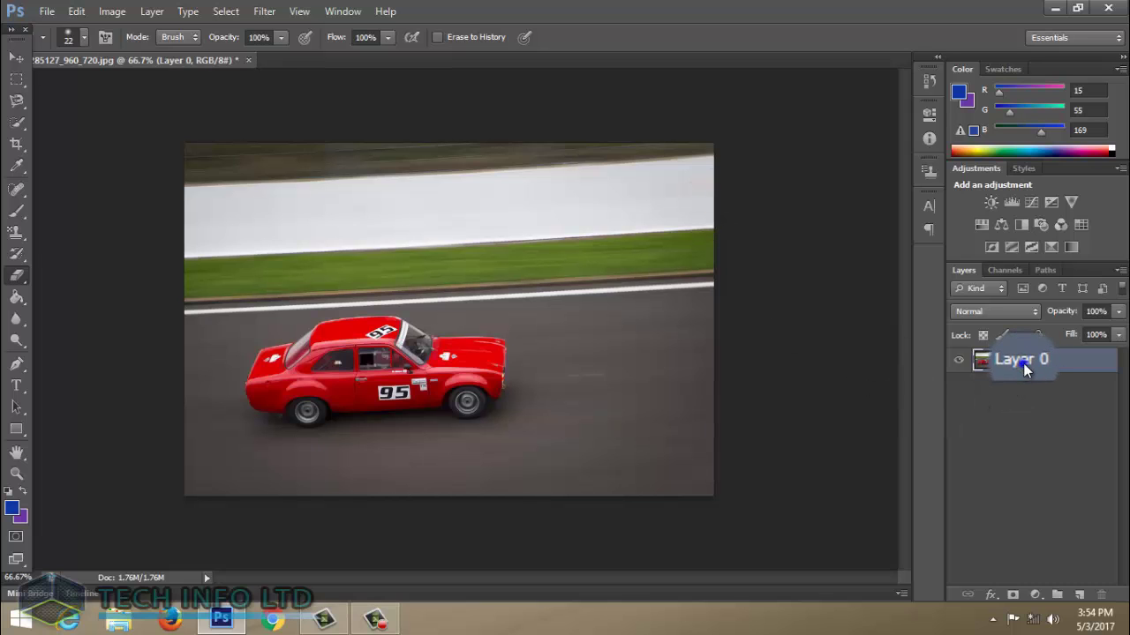
- Duplicate Layer 0 as a new layer named 'layer 1'
right_click(1023, 363)
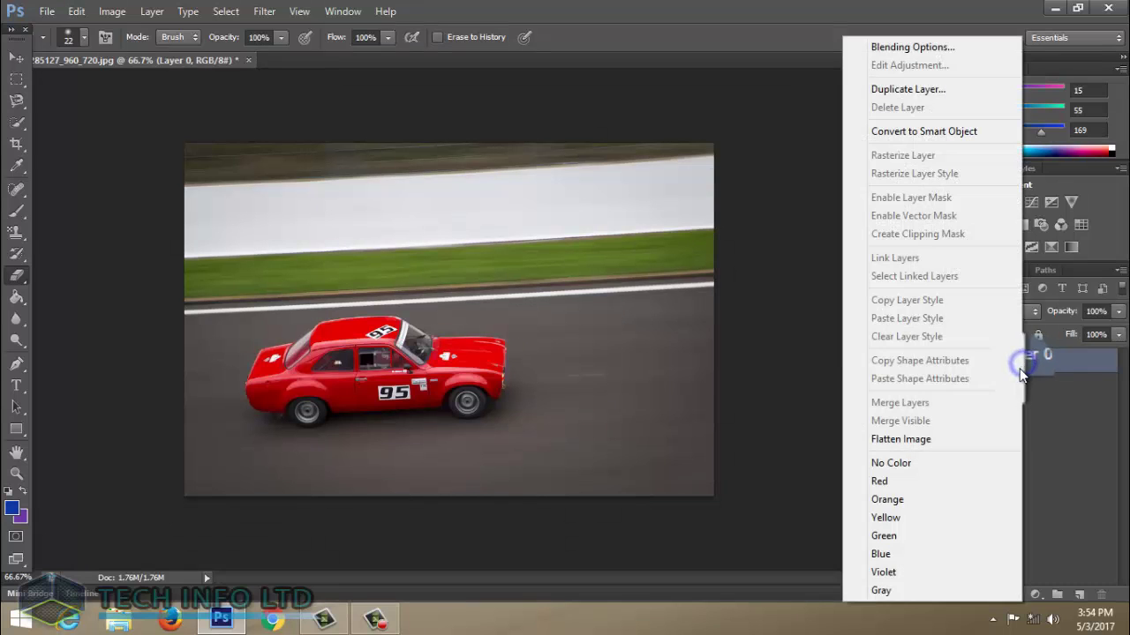
click(920, 90)
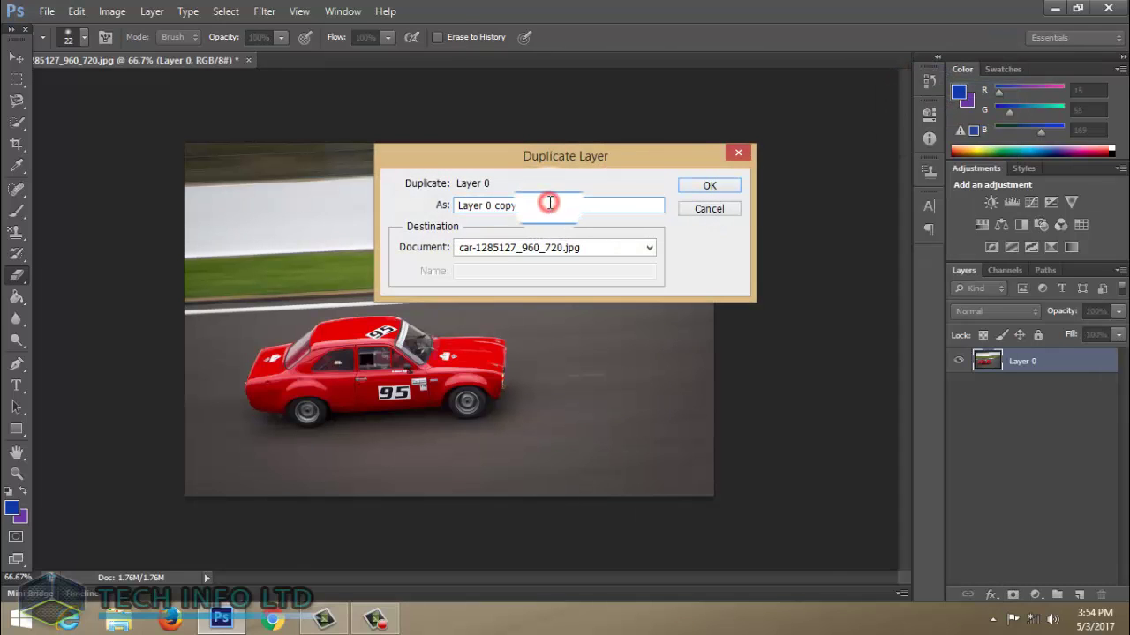
drag(549, 202, 428, 210)
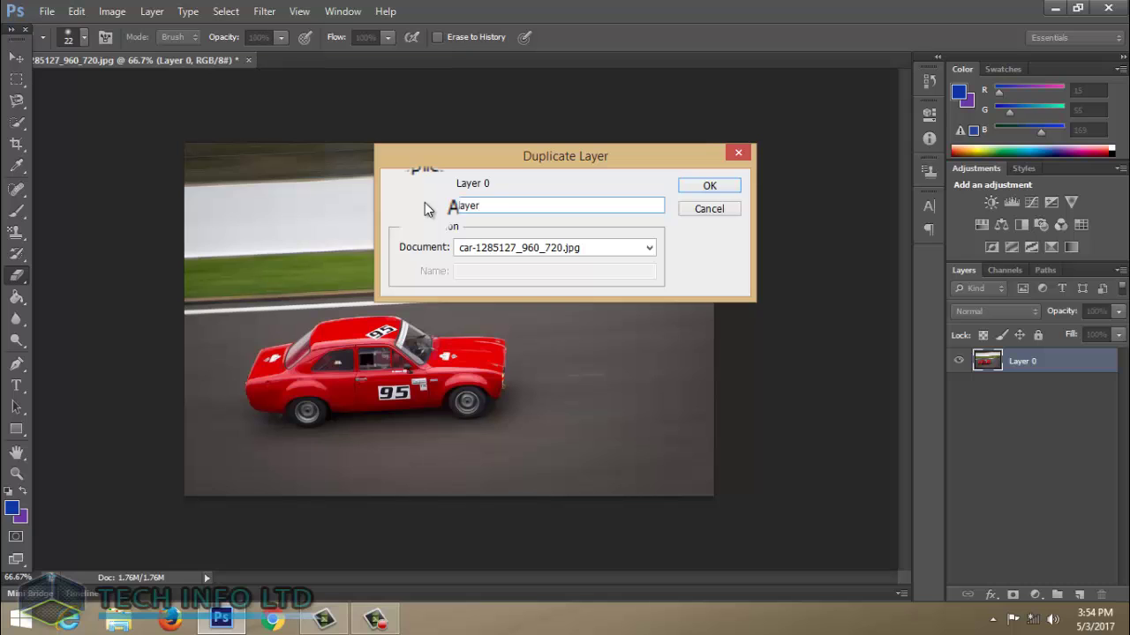
click(711, 186)
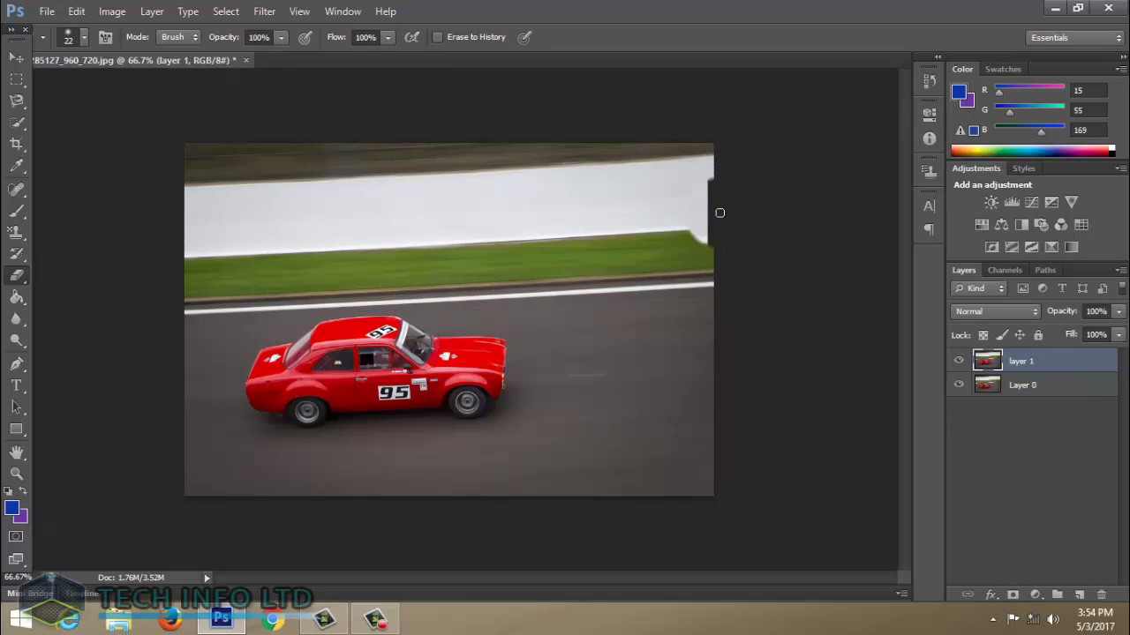
- Apply Black & White with the Default preset to layer 1, undoing a stray erase
click(112, 13)
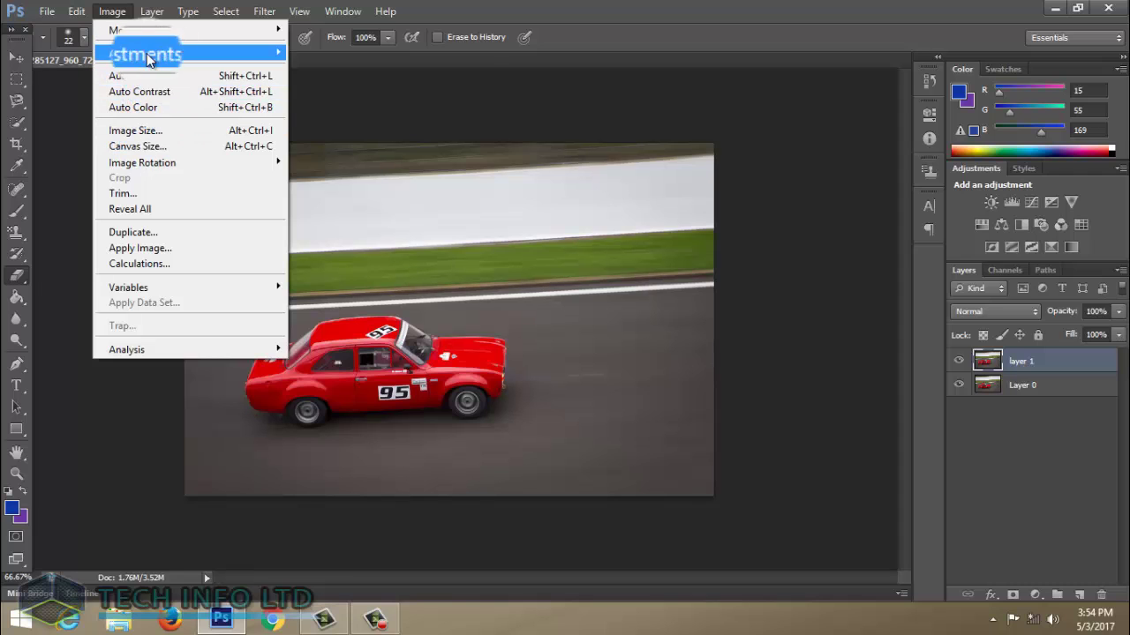
mouse_move(137, 53)
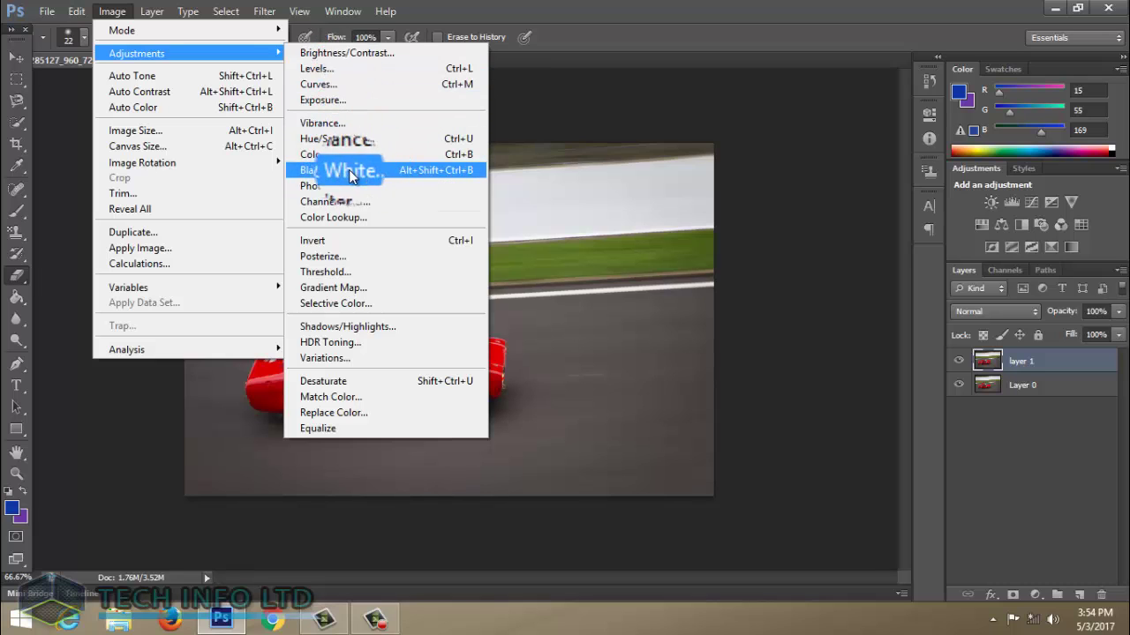
click(353, 169)
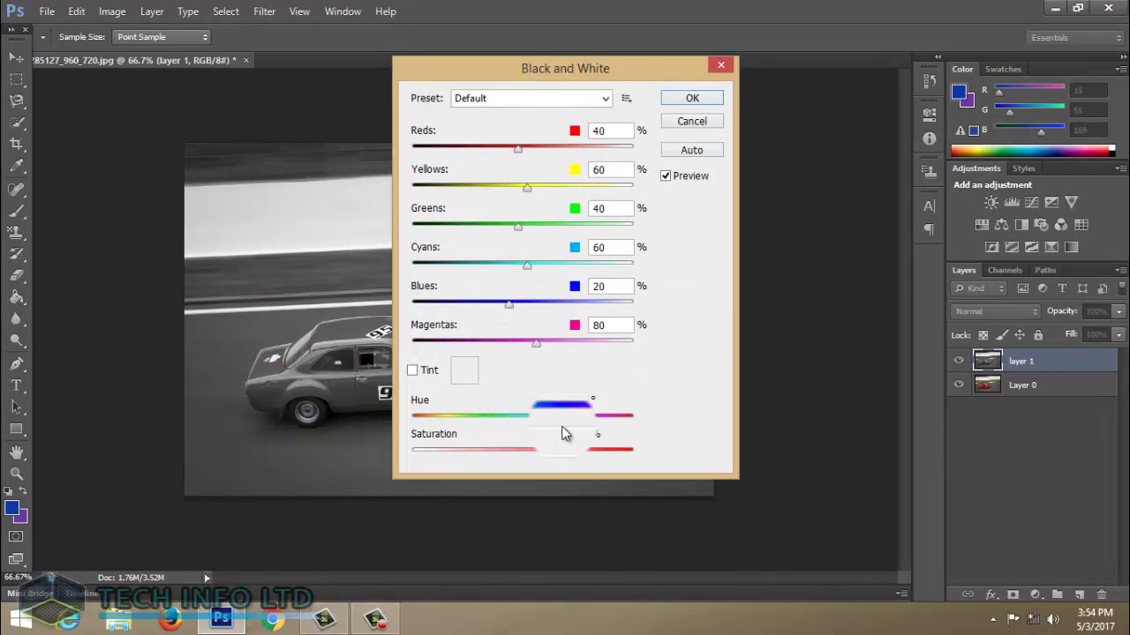
click(703, 102)
drag(519, 290, 554, 290)
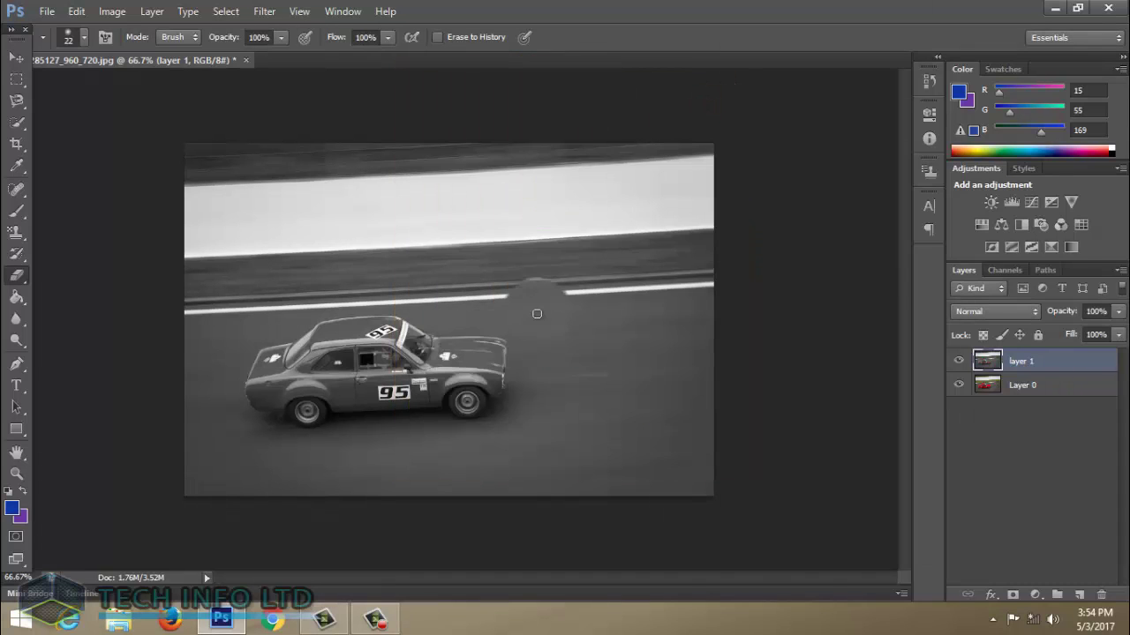
key(ctrl+z)
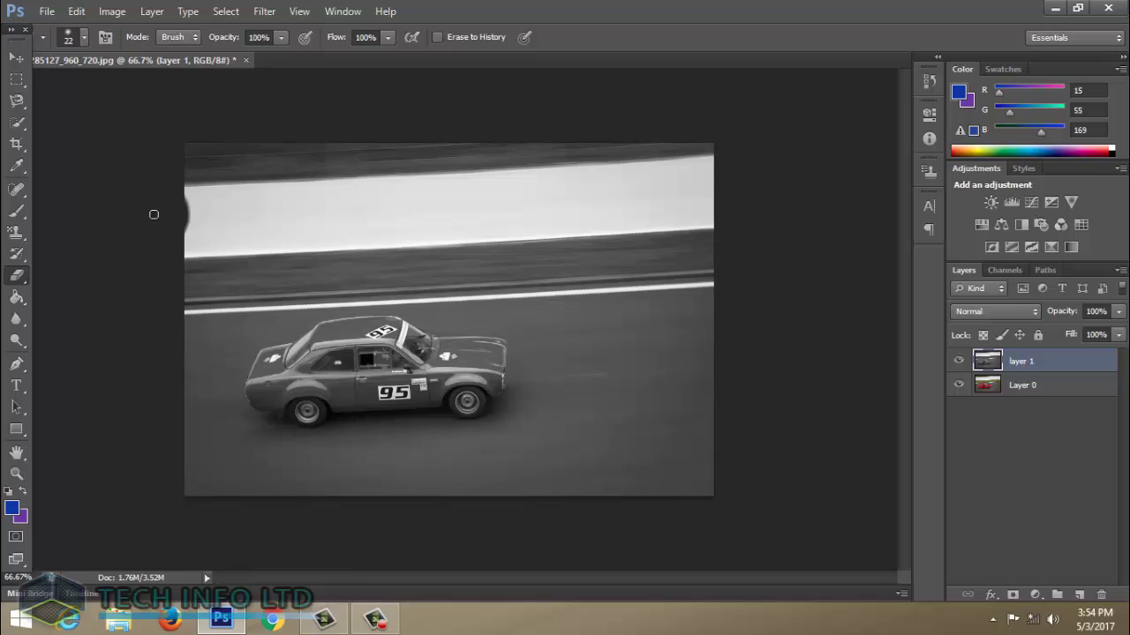
- Quick-select the car's rear, wheel, windshield, roof and 95 number on layer 1
click(16, 121)
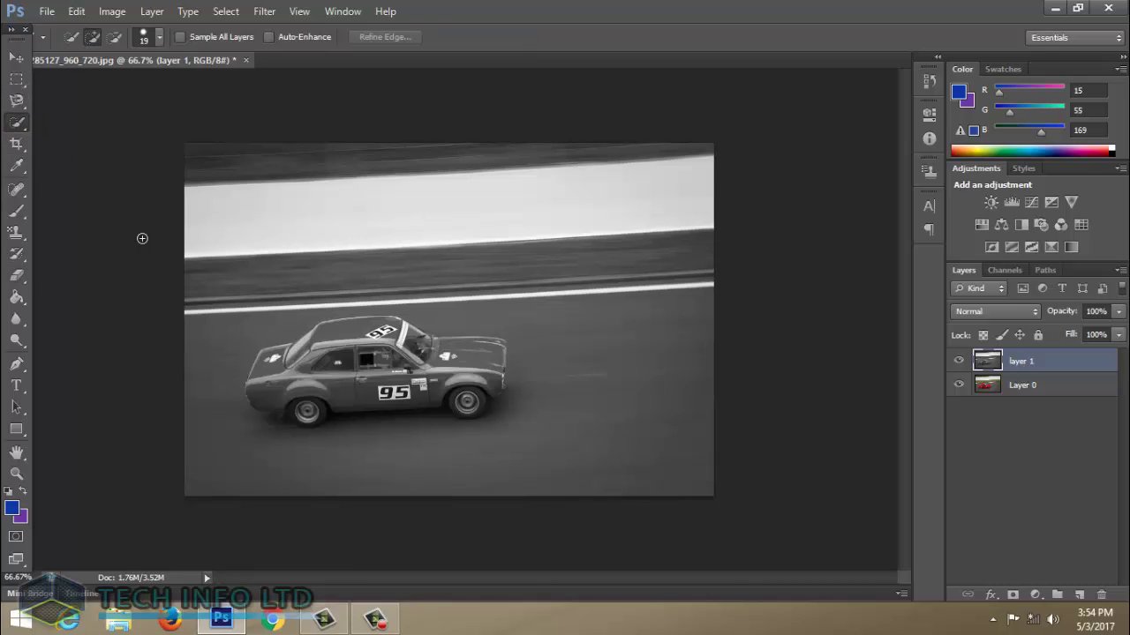
mouse_move(282, 349)
mouse_down()
mouse_move(264, 357)
mouse_move(259, 380)
mouse_up()
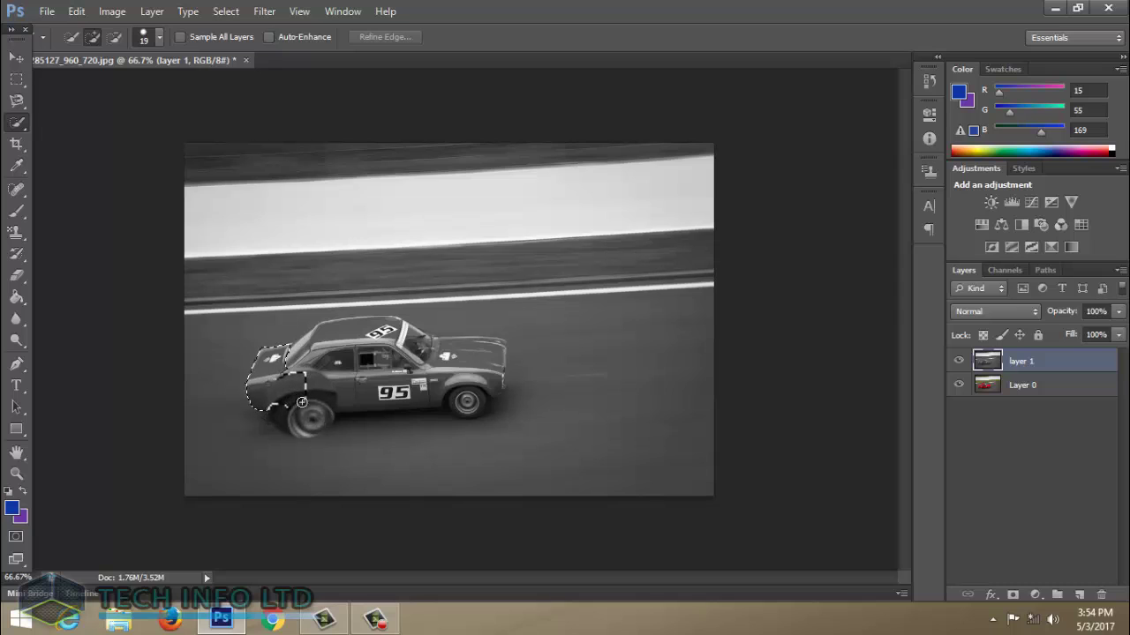
mouse_move(292, 398)
mouse_down()
mouse_move(319, 413)
mouse_move(384, 399)
mouse_move(457, 400)
mouse_move(469, 411)
mouse_move(500, 402)
mouse_move(487, 389)
mouse_move(503, 378)
mouse_move(498, 347)
mouse_move(366, 317)
mouse_move(374, 326)
mouse_move(349, 370)
mouse_move(362, 369)
mouse_move(304, 415)
mouse_move(378, 428)
mouse_move(403, 421)
mouse_move(444, 329)
mouse_up()
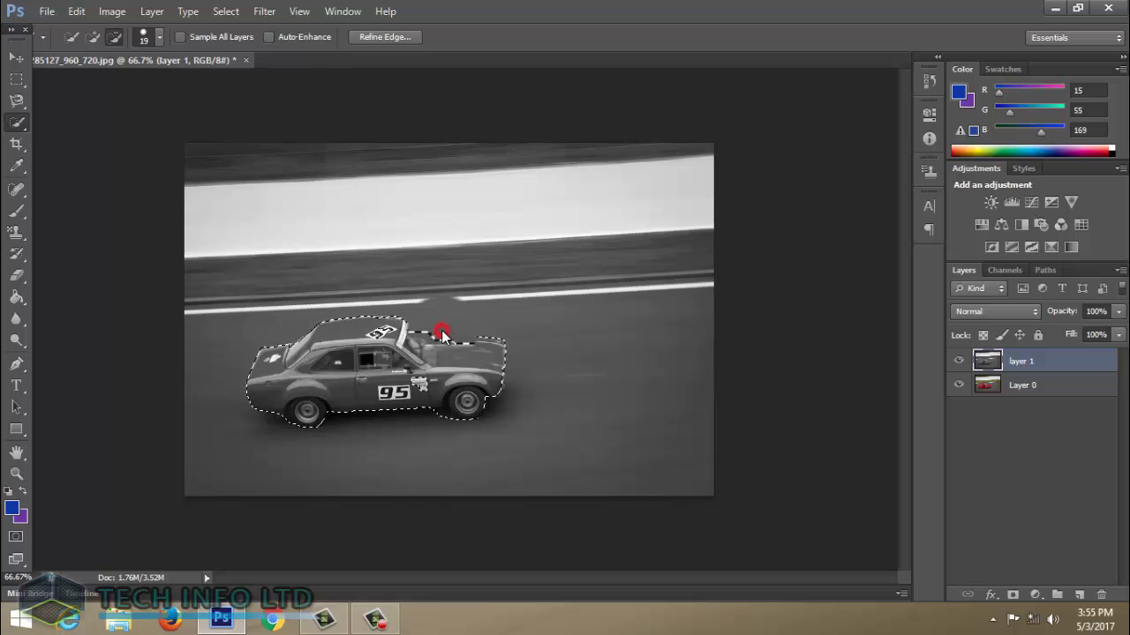
drag(437, 329, 437, 418)
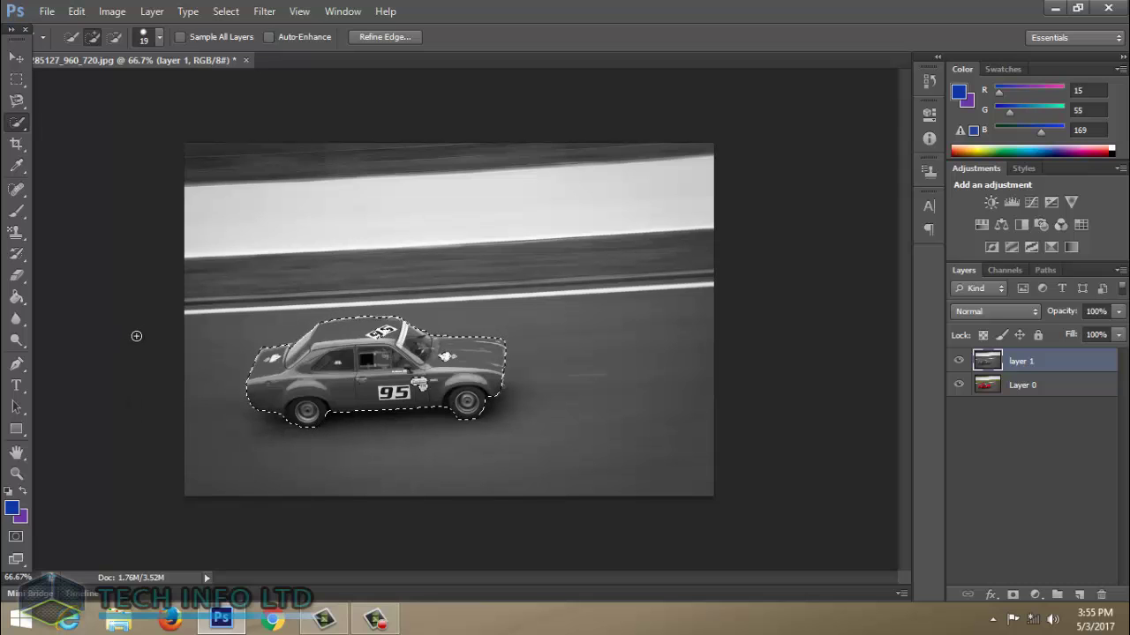
drag(386, 426, 412, 400)
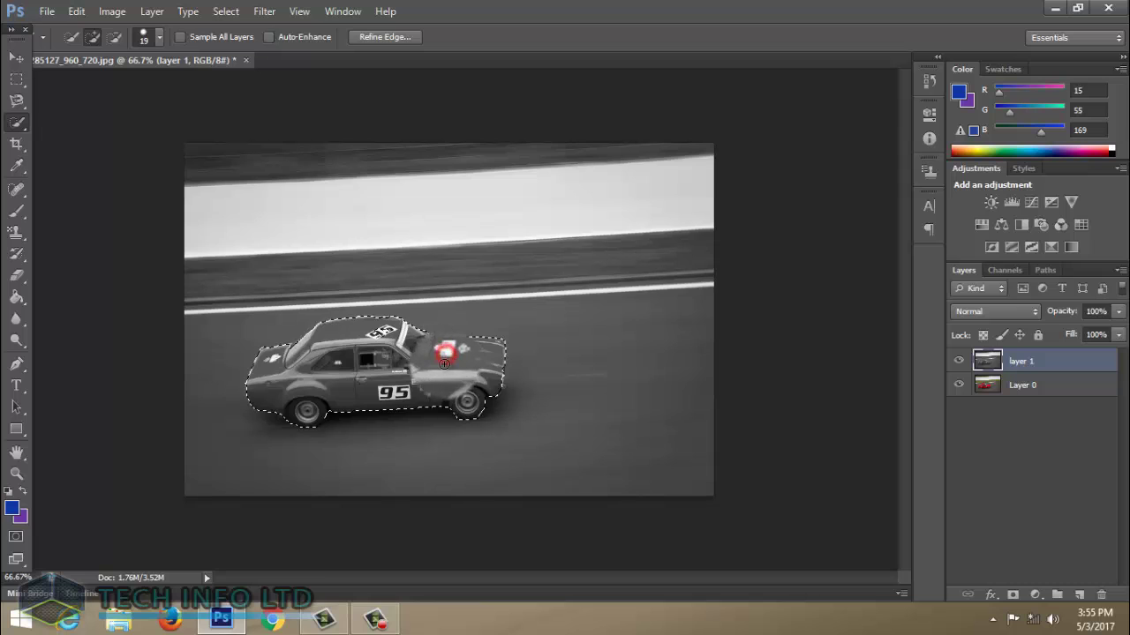
mouse_move(444, 363)
mouse_down()
mouse_move(380, 334)
mouse_move(291, 346)
mouse_up()
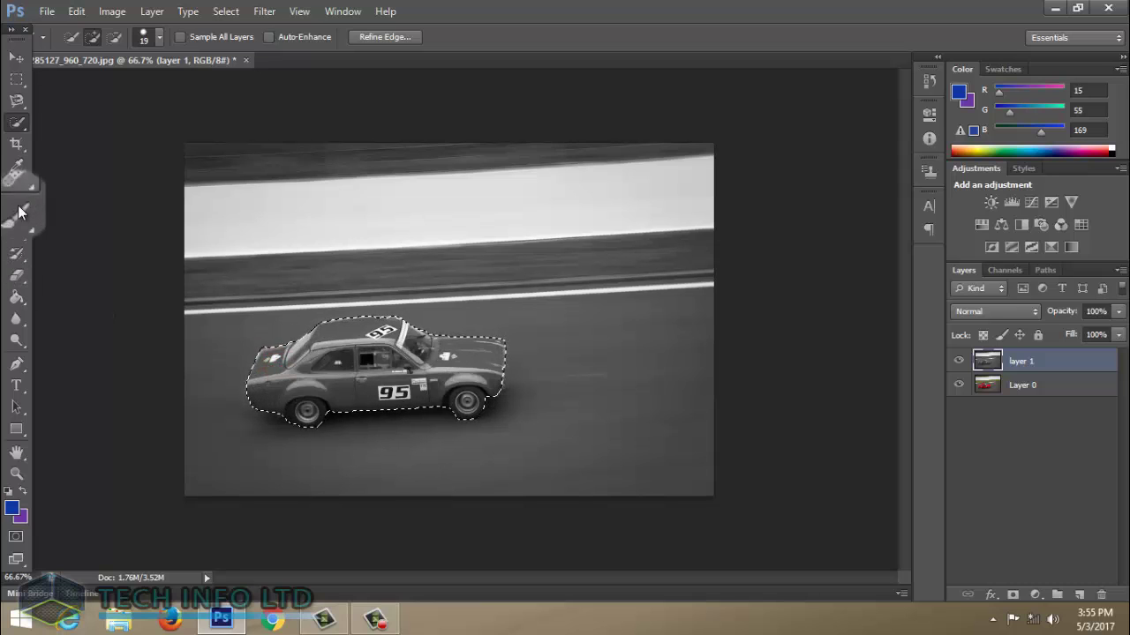
- Switch to the standard Eraser and start erasing the grey car
click(18, 275)
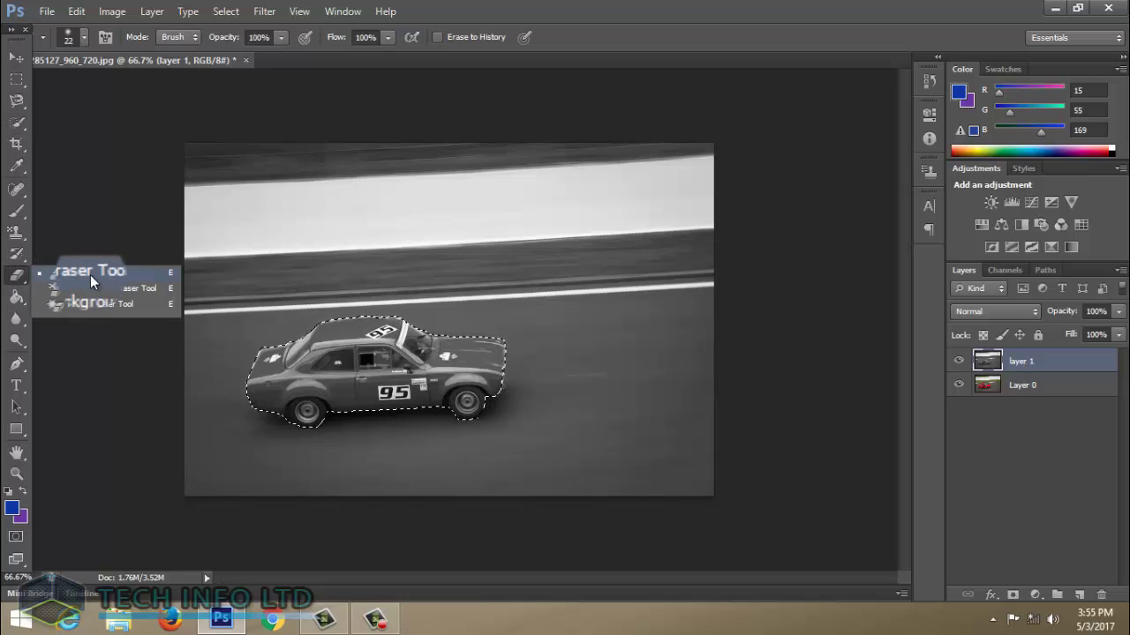
click(99, 279)
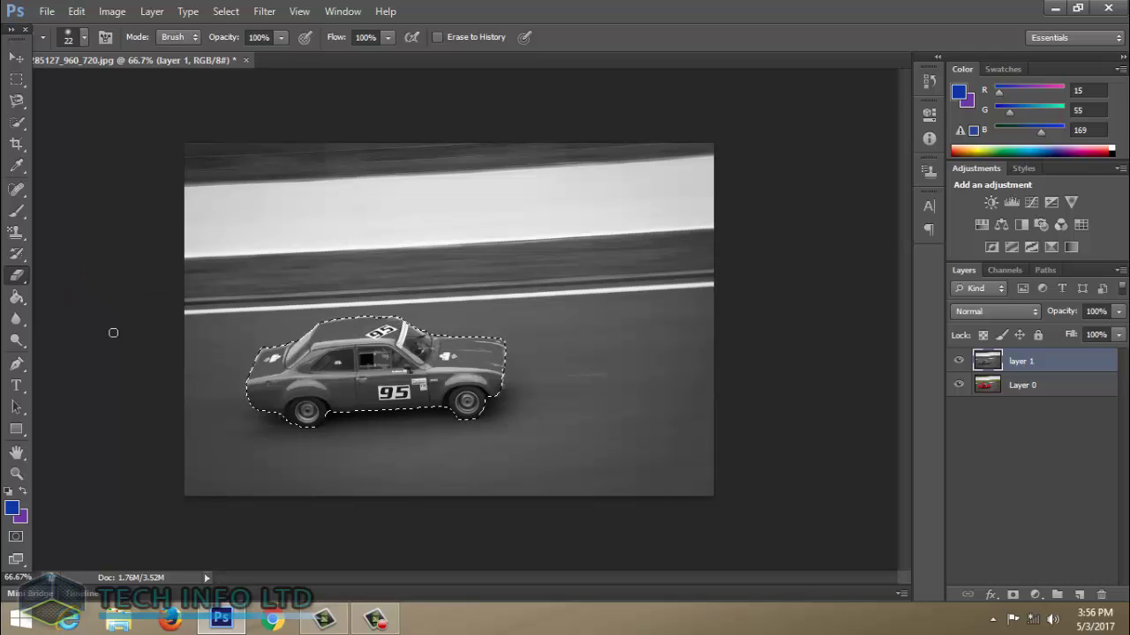
mouse_move(326, 414)
mouse_down()
mouse_move(363, 392)
mouse_move(305, 380)
mouse_up()
- Set the eraser to 54 px, 0% hardness, and erase grey across the car body
right_click(372, 379)
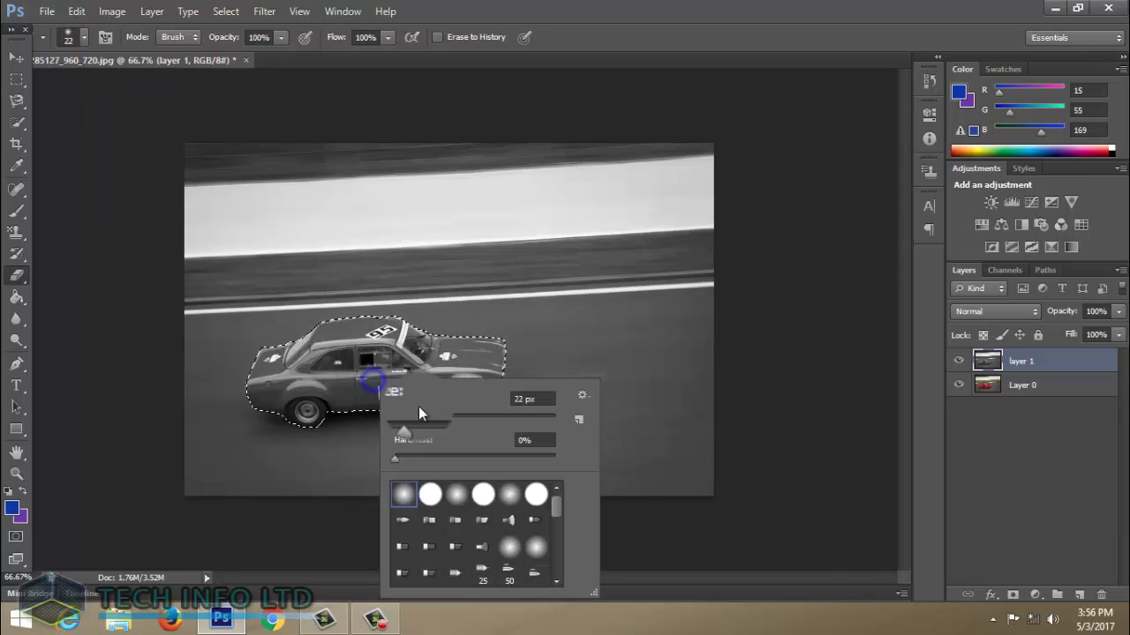
click(432, 420)
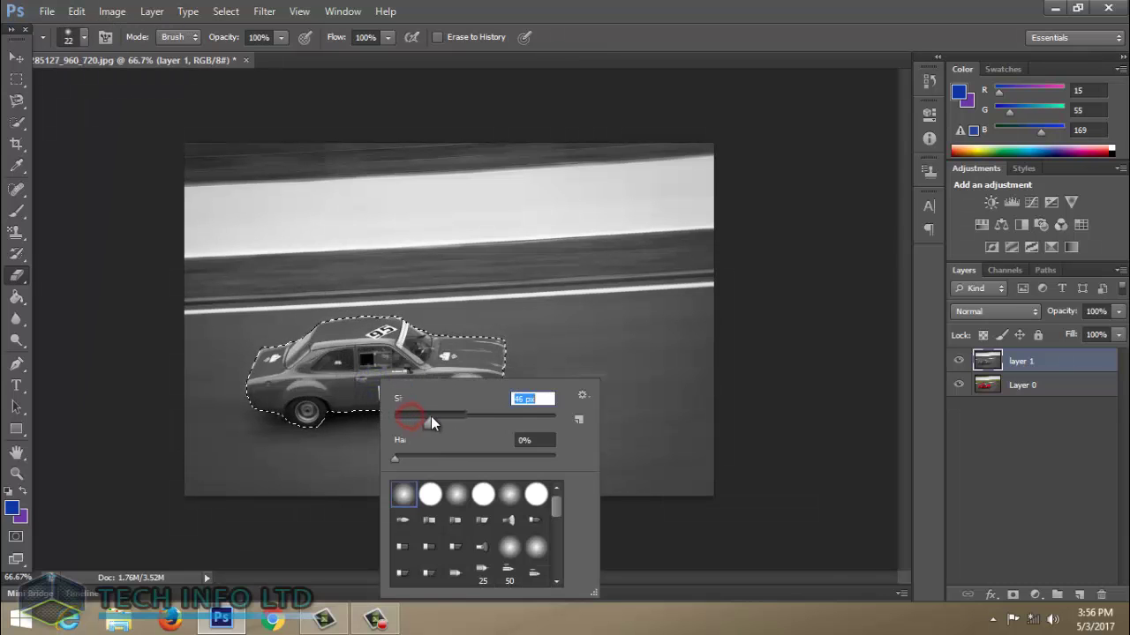
drag(477, 377, 475, 360)
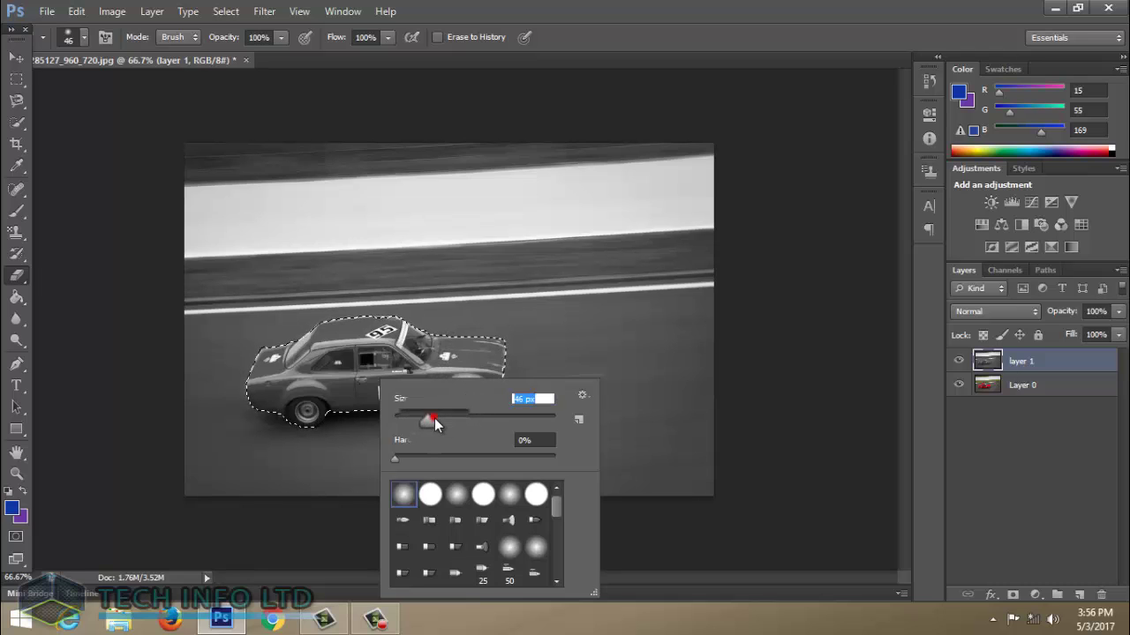
drag(435, 424, 438, 420)
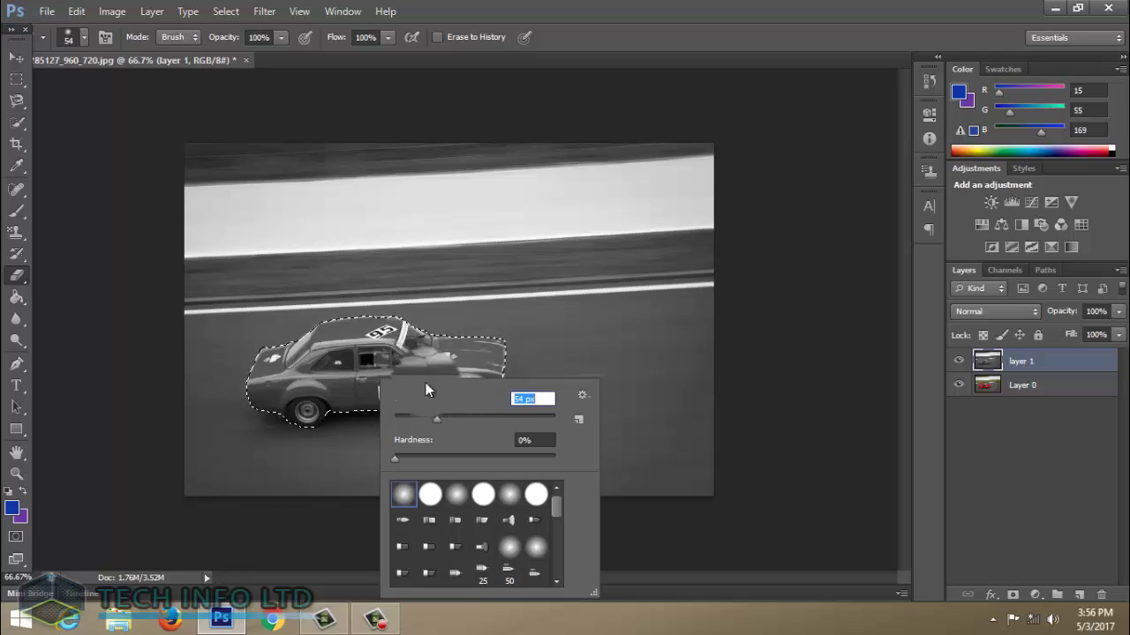
click(582, 393)
click(542, 326)
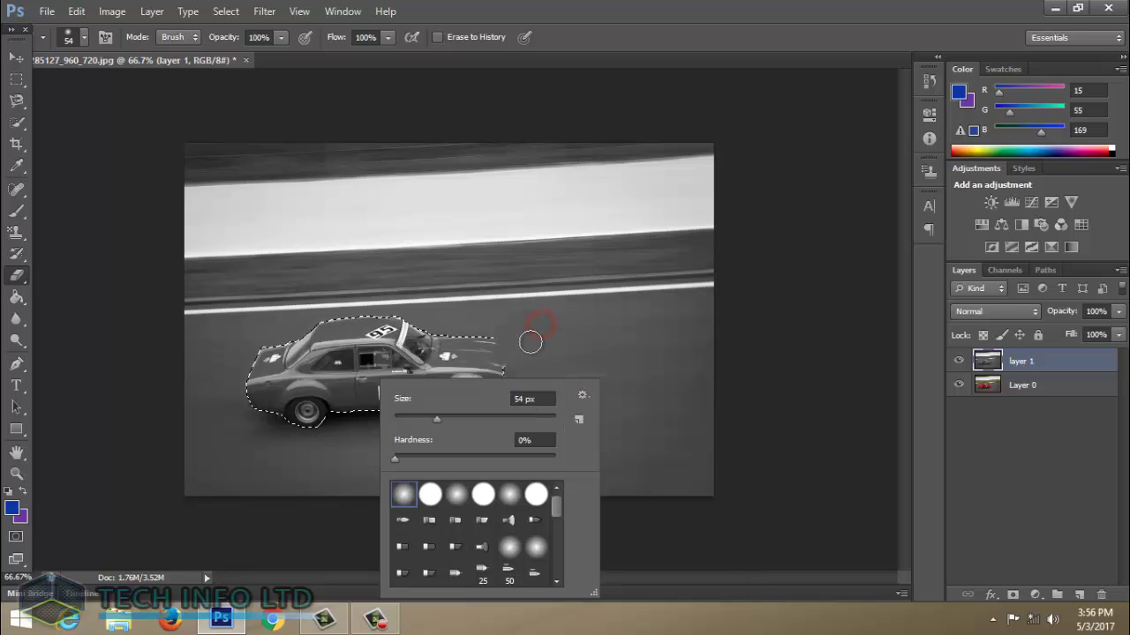
mouse_move(529, 341)
mouse_down()
mouse_move(298, 409)
mouse_move(257, 387)
mouse_up()
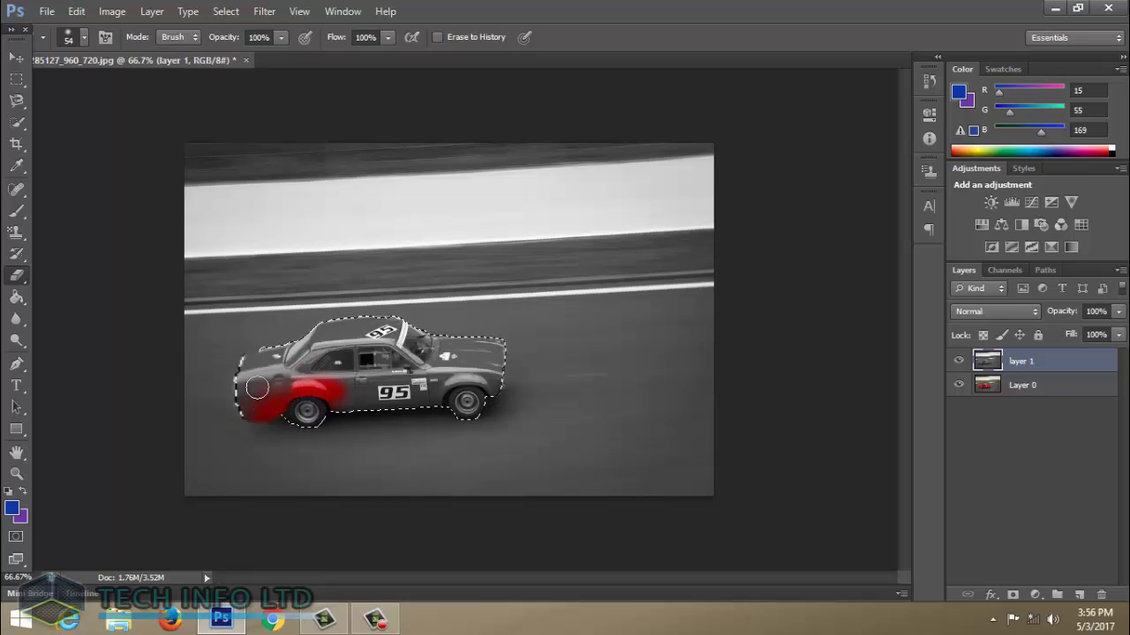
mouse_move(274, 353)
mouse_down()
mouse_move(292, 357)
mouse_move(278, 343)
mouse_move(278, 378)
mouse_move(439, 411)
mouse_move(461, 404)
mouse_move(456, 386)
mouse_move(495, 370)
mouse_move(365, 347)
mouse_move(357, 305)
mouse_move(344, 354)
mouse_move(386, 379)
mouse_move(414, 371)
mouse_move(397, 389)
mouse_move(335, 348)
mouse_move(466, 350)
mouse_move(227, 371)
mouse_move(353, 353)
mouse_move(248, 409)
mouse_move(471, 345)
mouse_move(509, 353)
mouse_move(466, 396)
mouse_move(290, 396)
mouse_move(303, 391)
mouse_move(296, 404)
mouse_move(362, 449)
mouse_up()
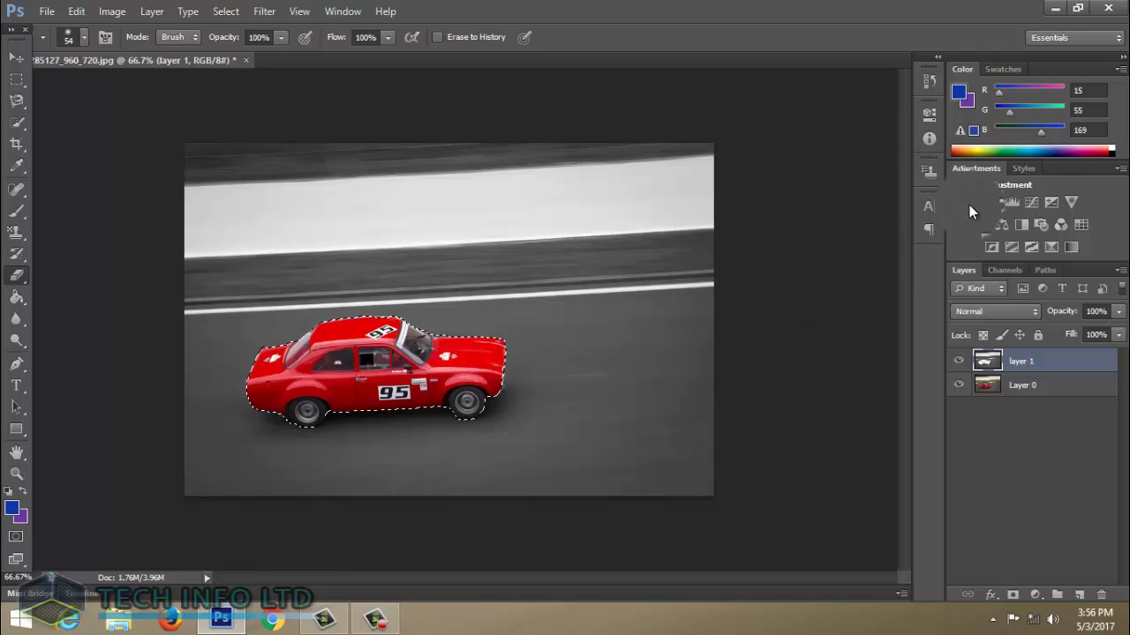
- Add a Brightness/Contrast layer at Brightness 45, Contrast 29, masked over the car
click(989, 205)
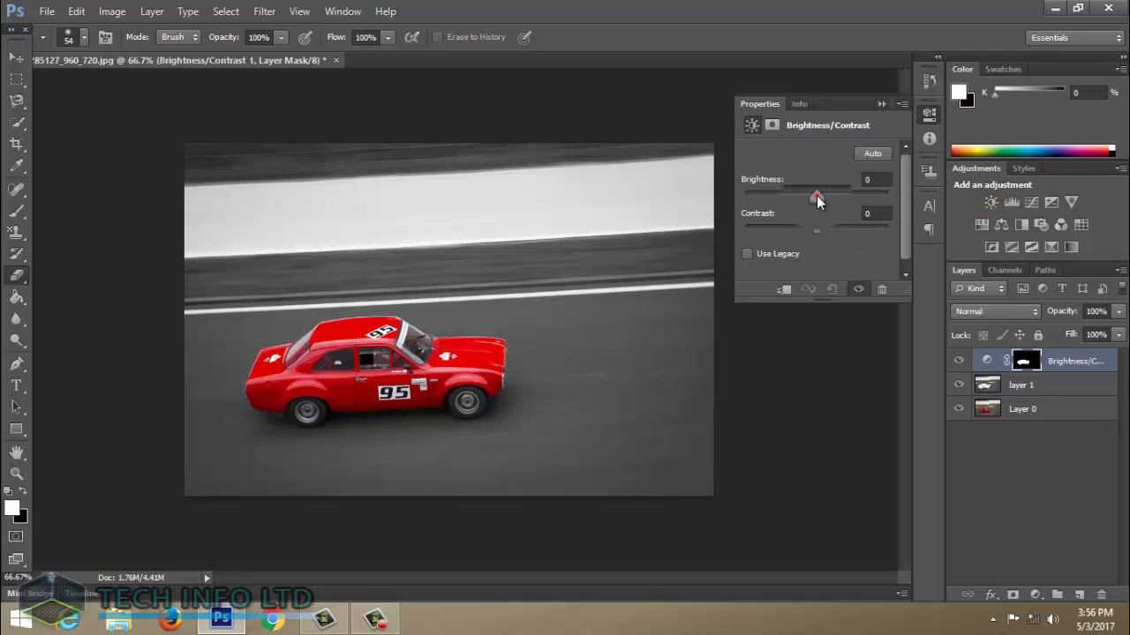
drag(816, 195, 828, 196)
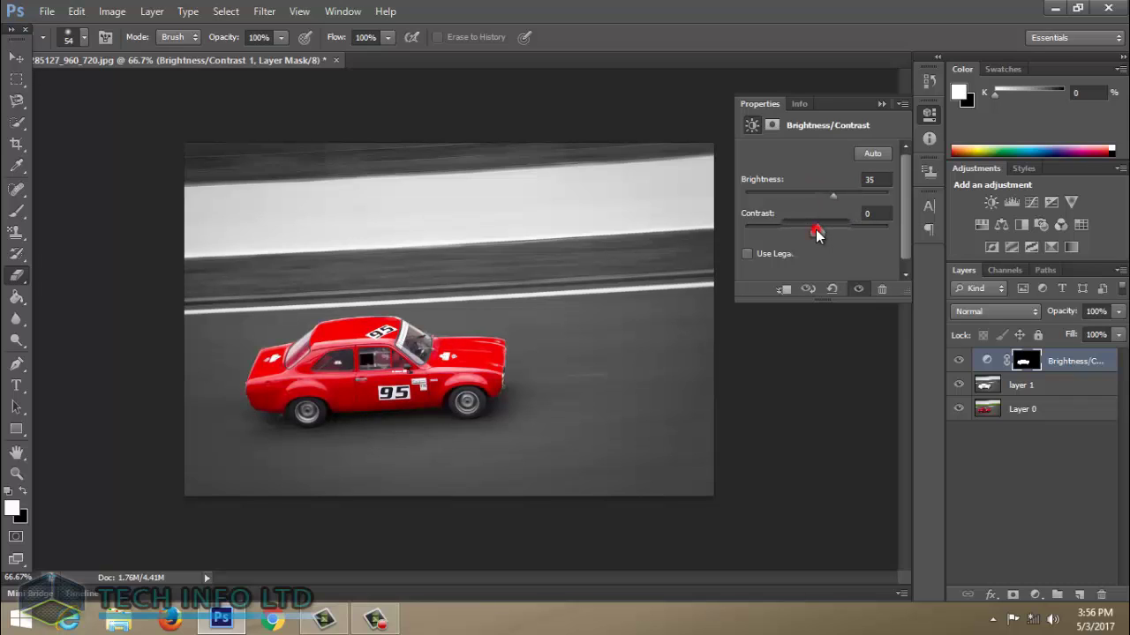
drag(824, 231, 830, 231)
drag(830, 232, 838, 194)
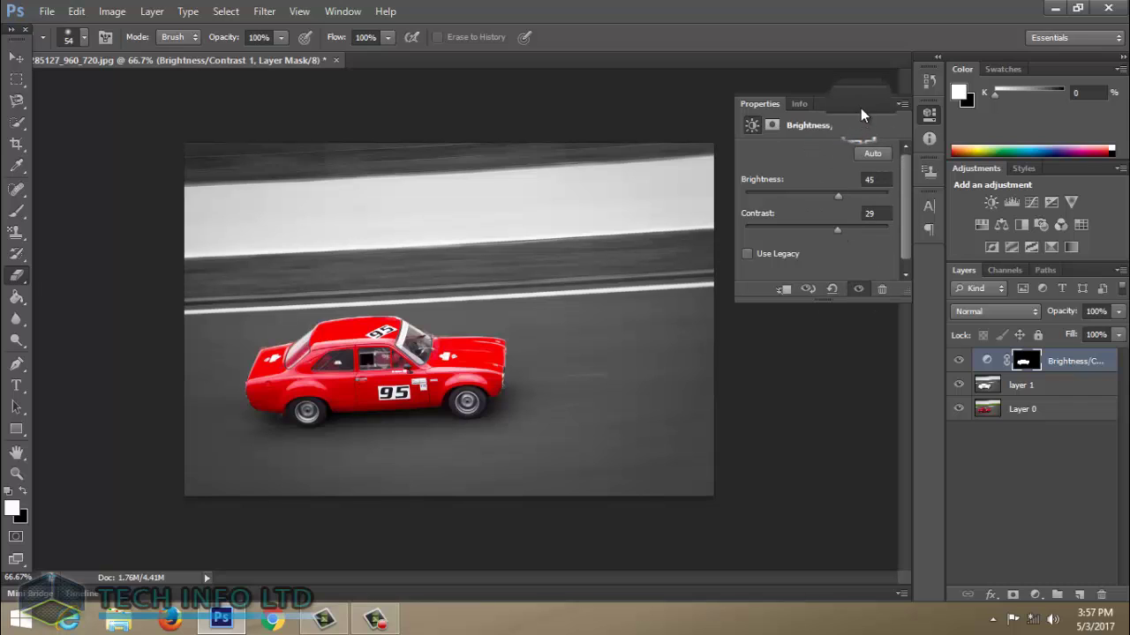
click(881, 104)
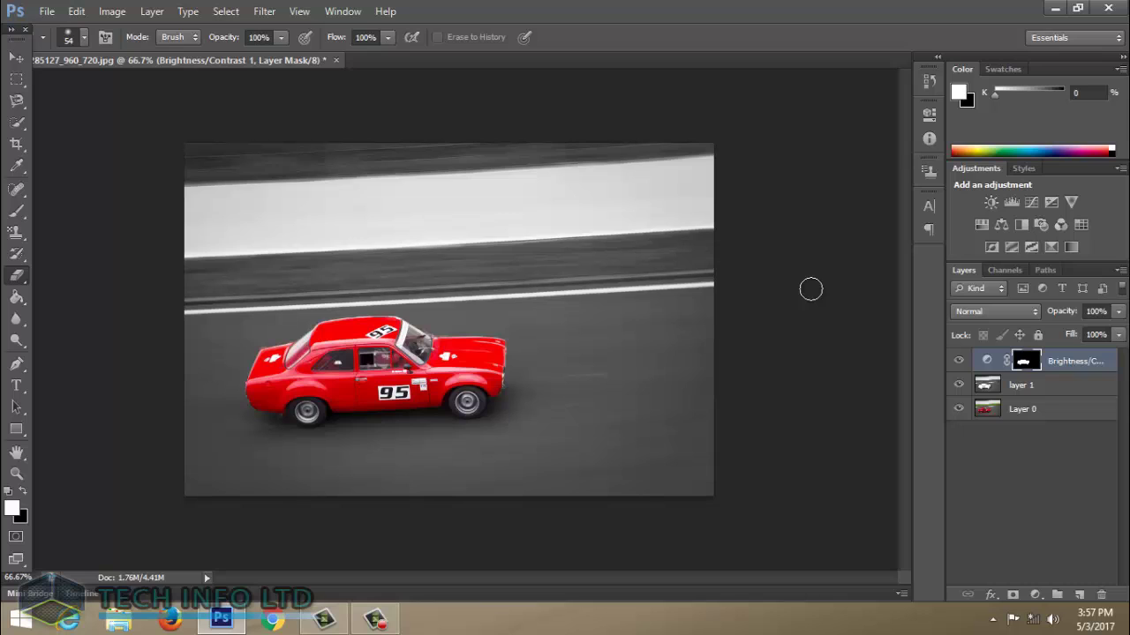
mouse_move(485, 401)
mouse_down()
mouse_move(422, 386)
mouse_move(481, 380)
mouse_up()
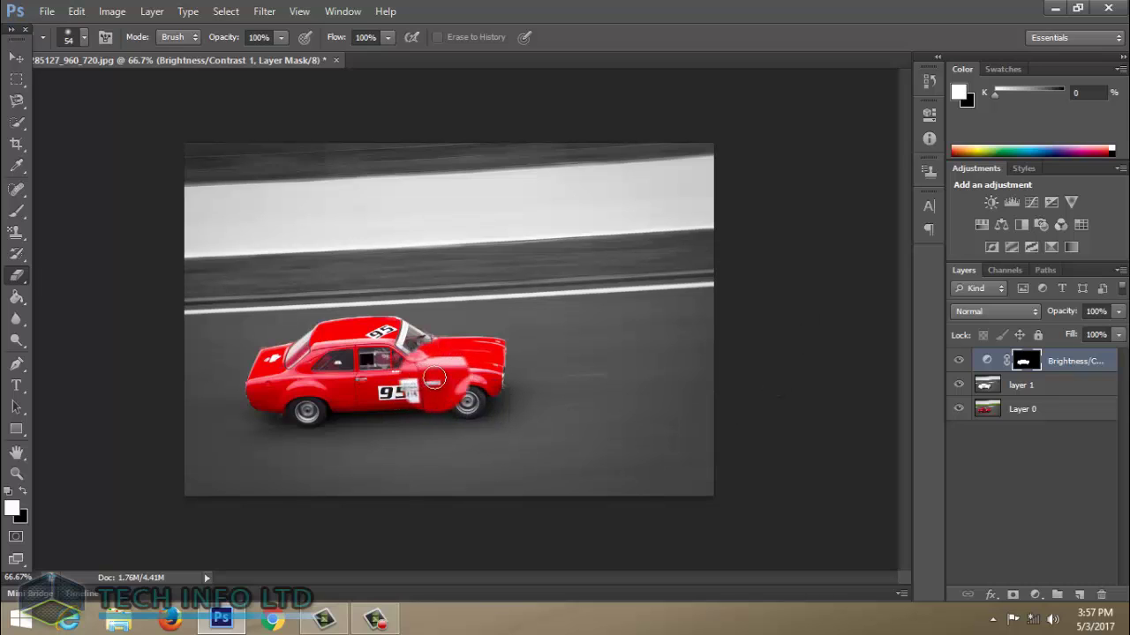
- Add a Color Balance layer with midtones Cyan–Red at +2, undoing a stray stroke
click(1001, 225)
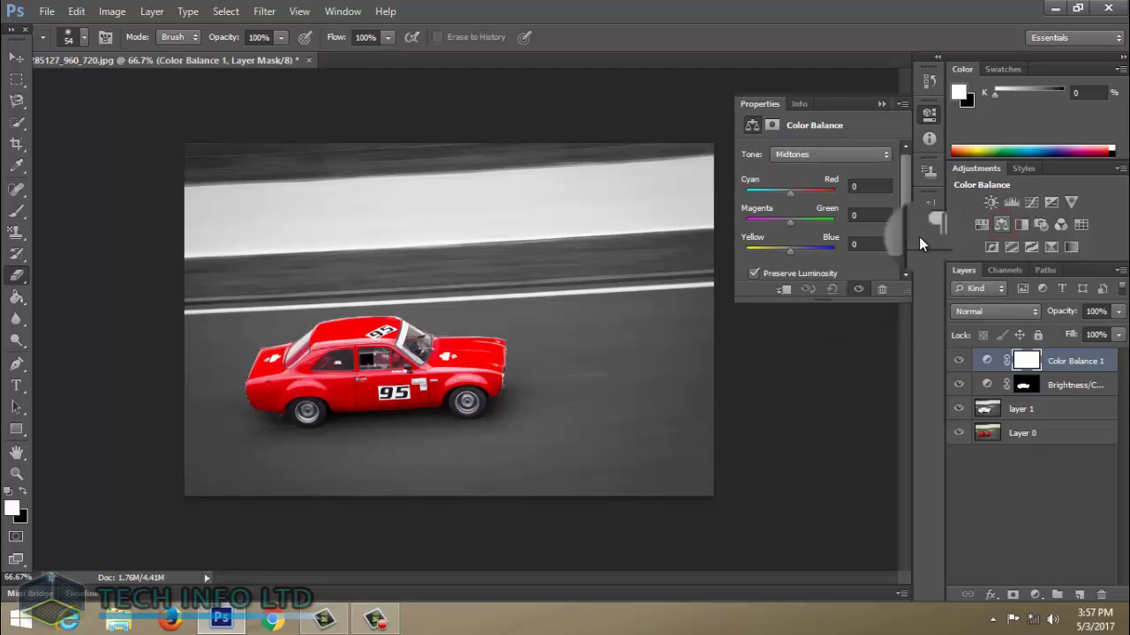
mouse_move(794, 198)
mouse_down()
mouse_move(804, 198)
mouse_move(791, 187)
mouse_up()
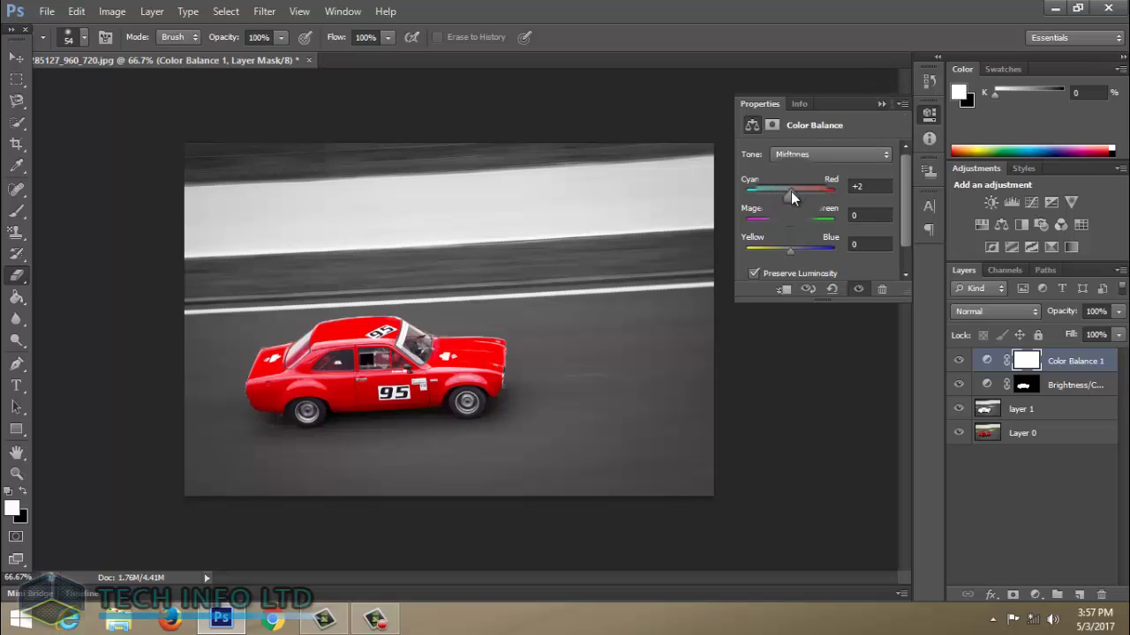
click(880, 103)
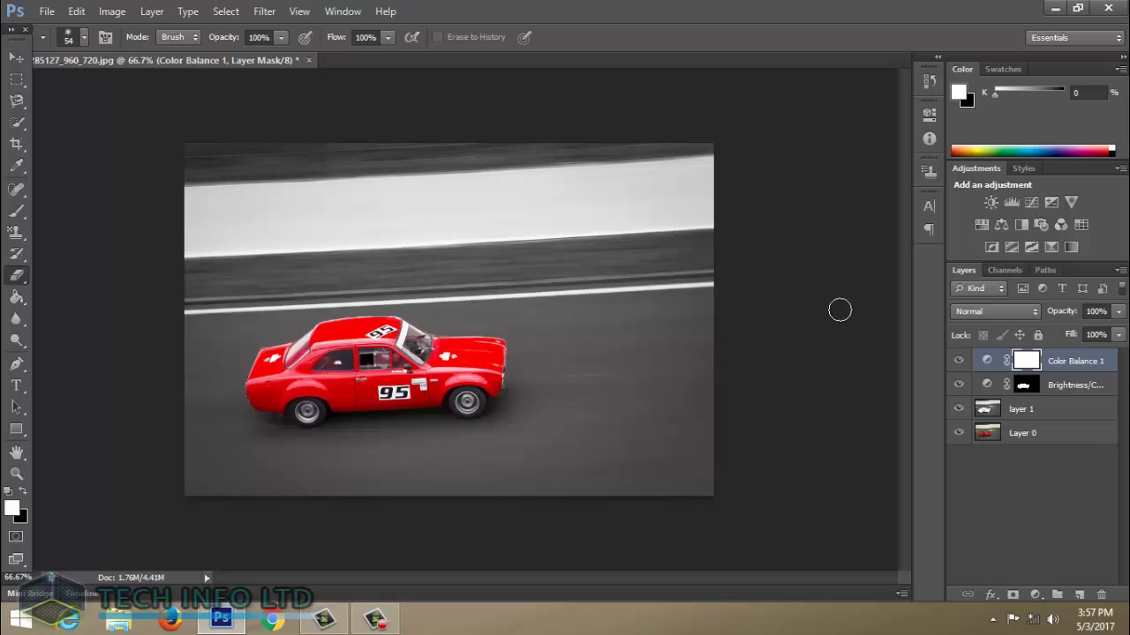
drag(587, 252, 577, 271)
key(ctrl+z)
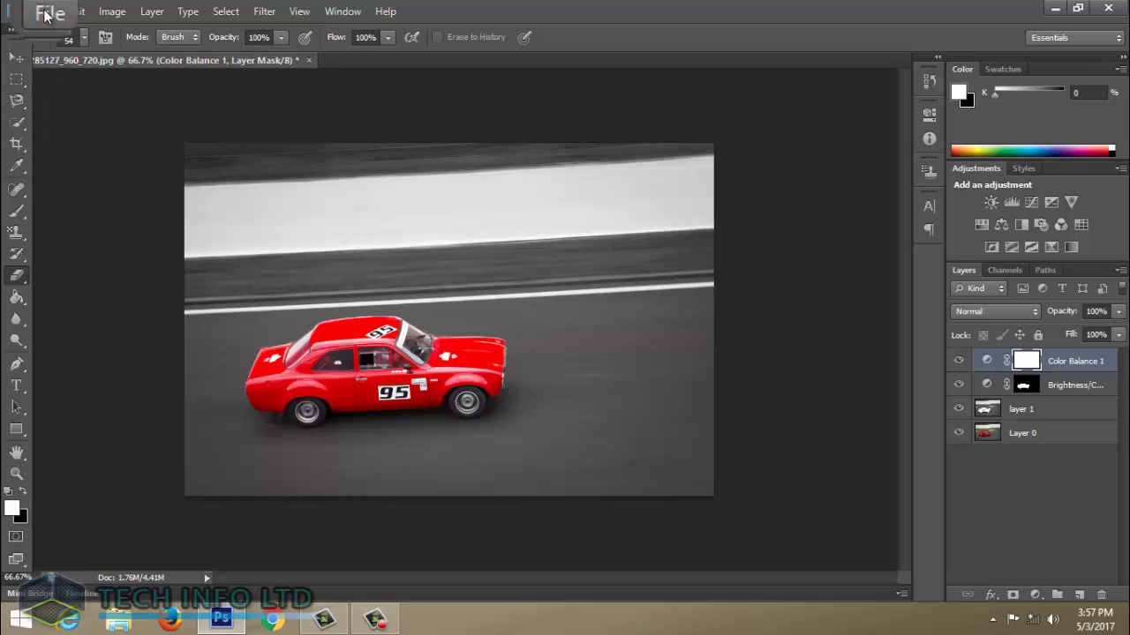
- In Save As, choose the Desktop as location and JPEG as format
click(46, 14)
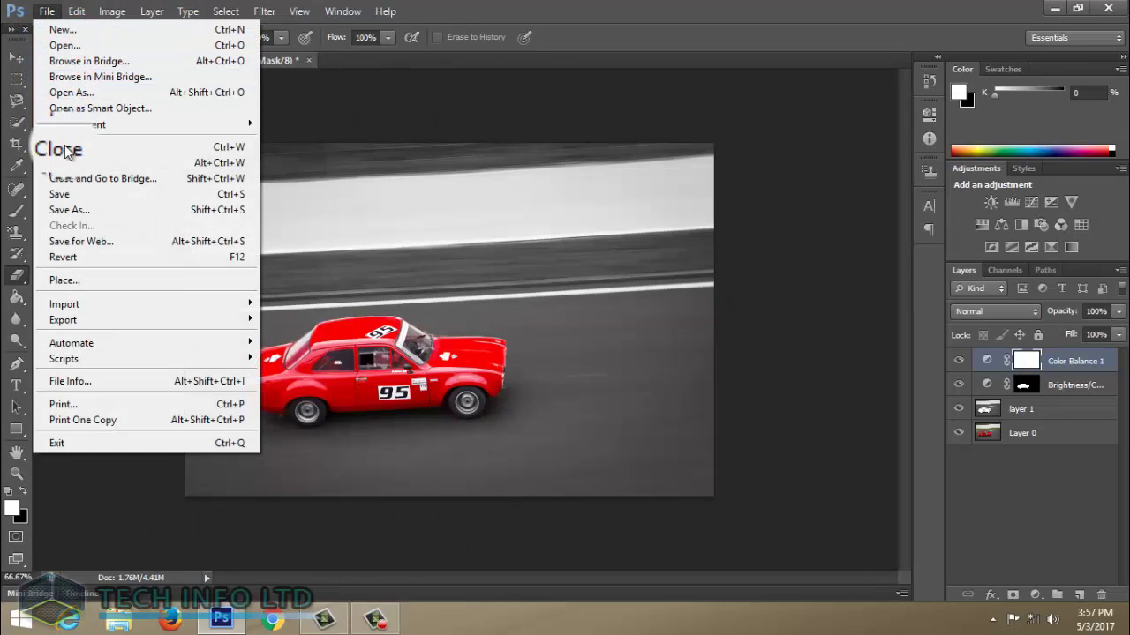
click(67, 212)
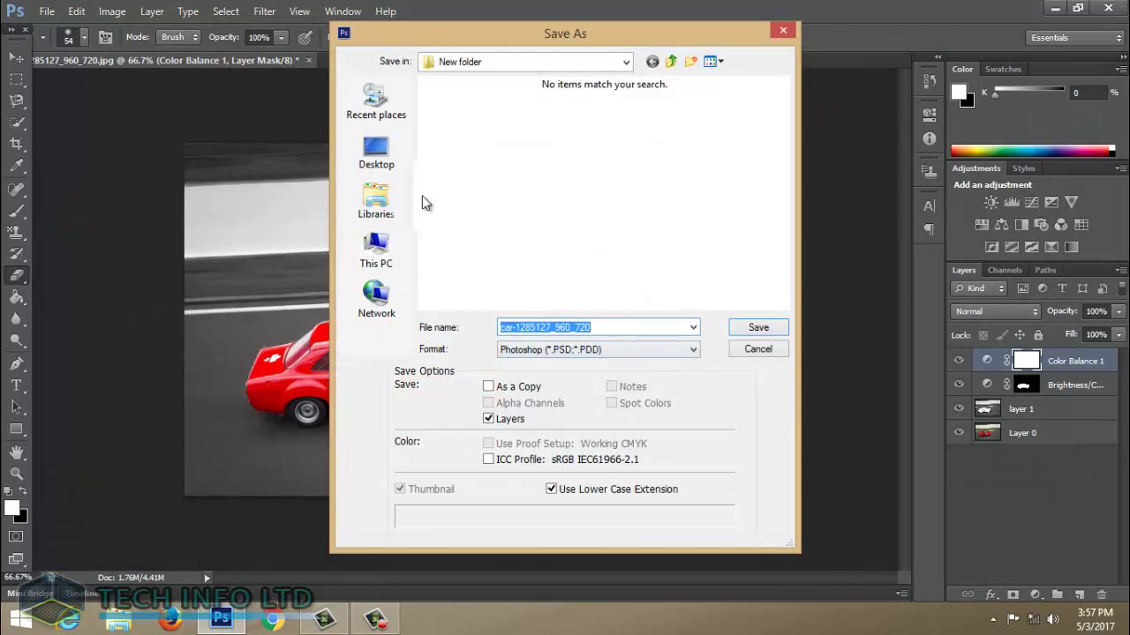
click(393, 154)
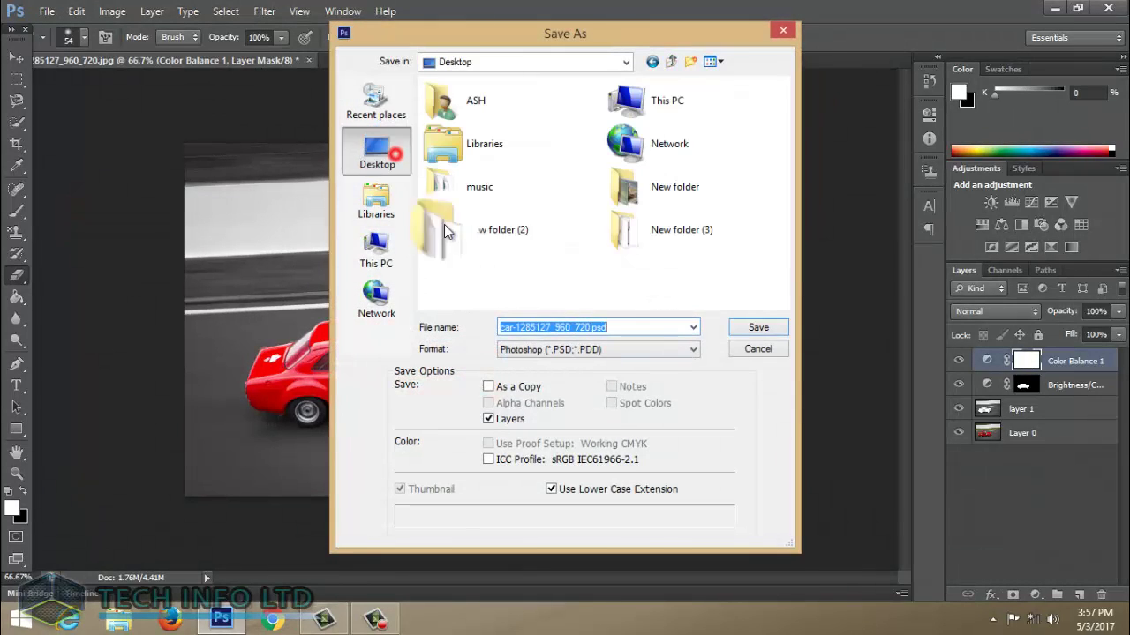
click(624, 353)
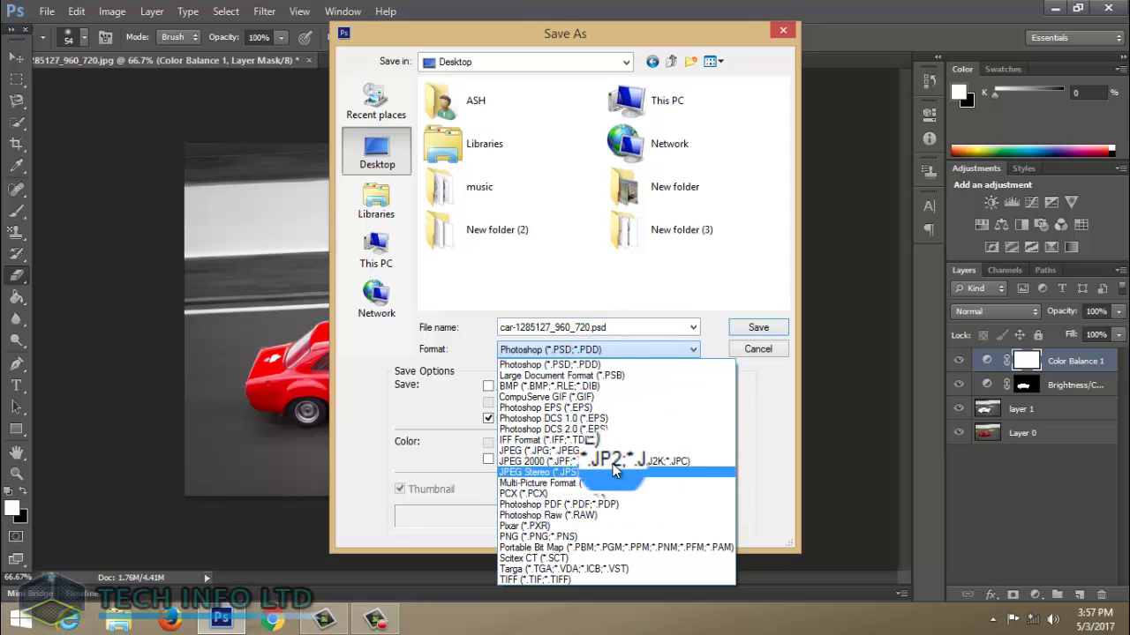
click(615, 455)
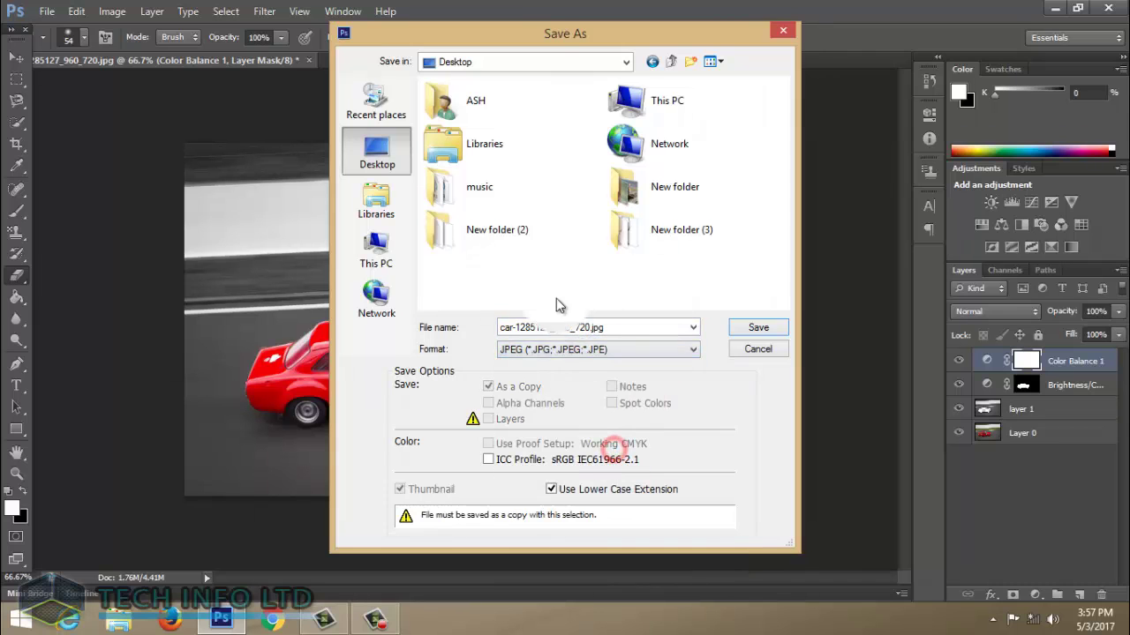
- Save car-1285127_960_720.jpg, then close the image without saving further changes
click(757, 331)
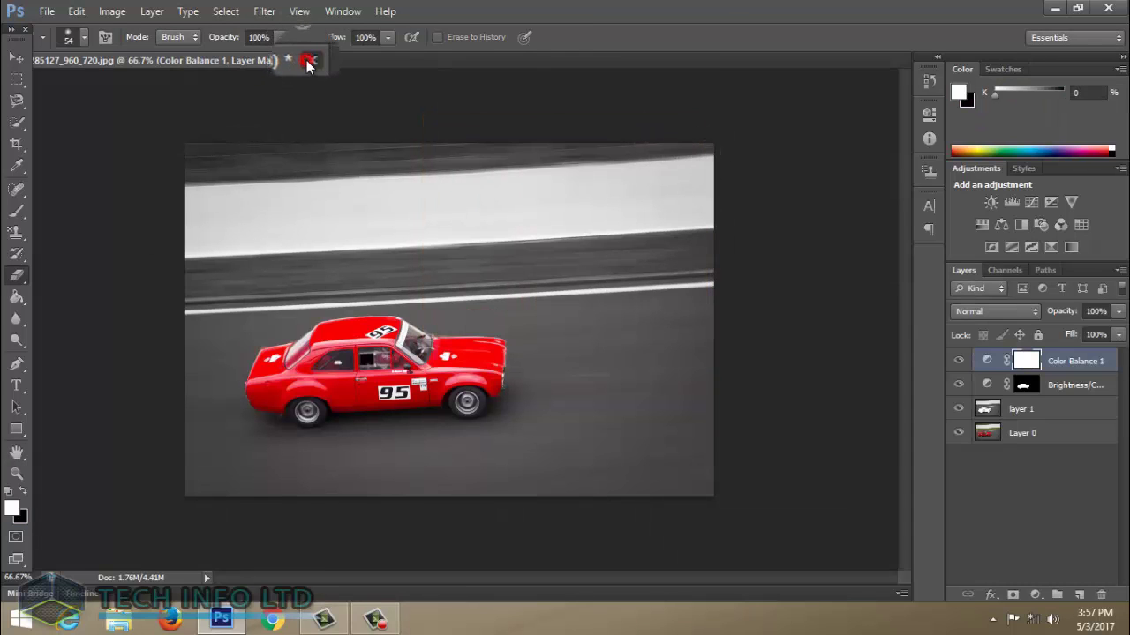
click(308, 62)
click(564, 246)
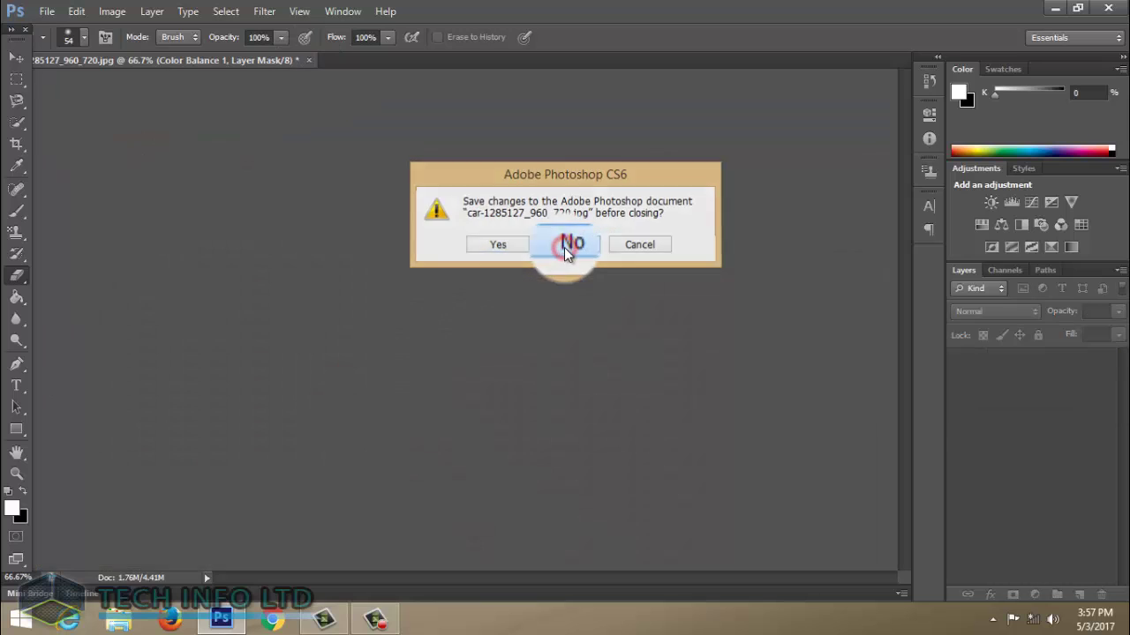